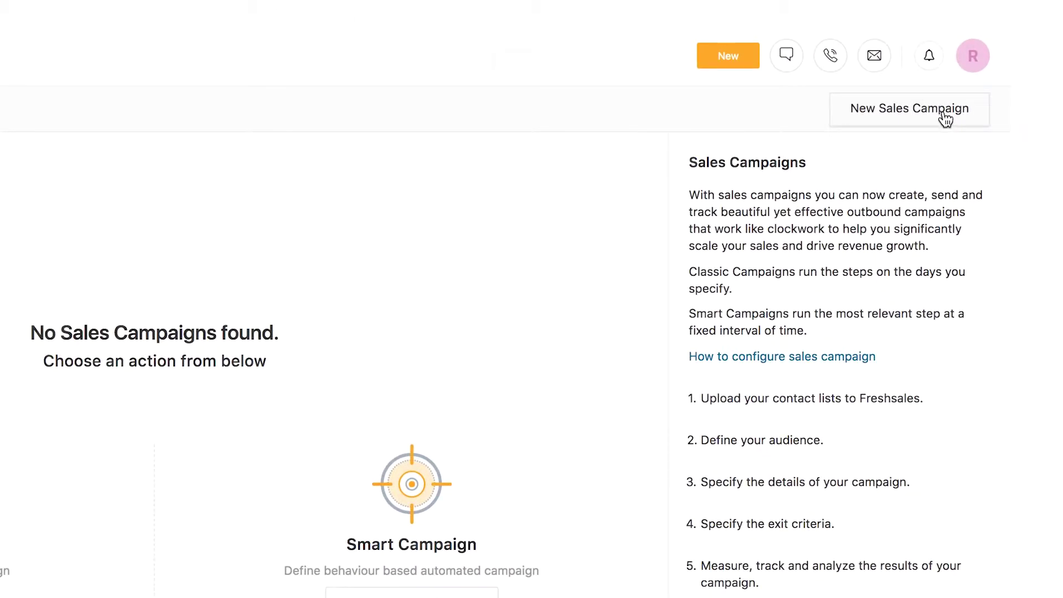
Start a new classic sales campaign and title it Classic Winback Campaign
{"action": "left_click", "coordinate": [753, 58]}
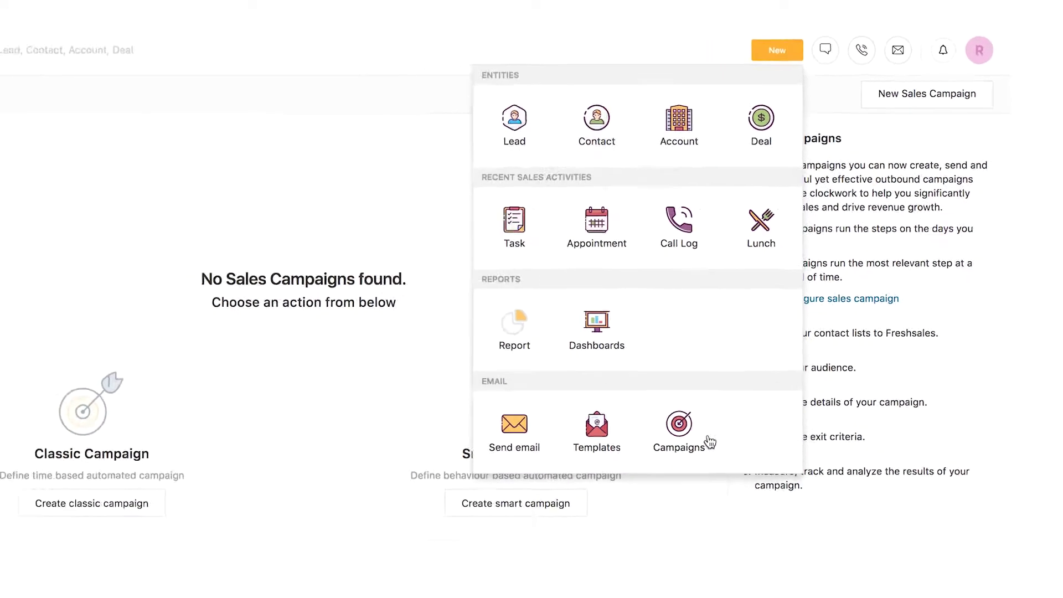
{"action": "left_click", "coordinate": [699, 443]}
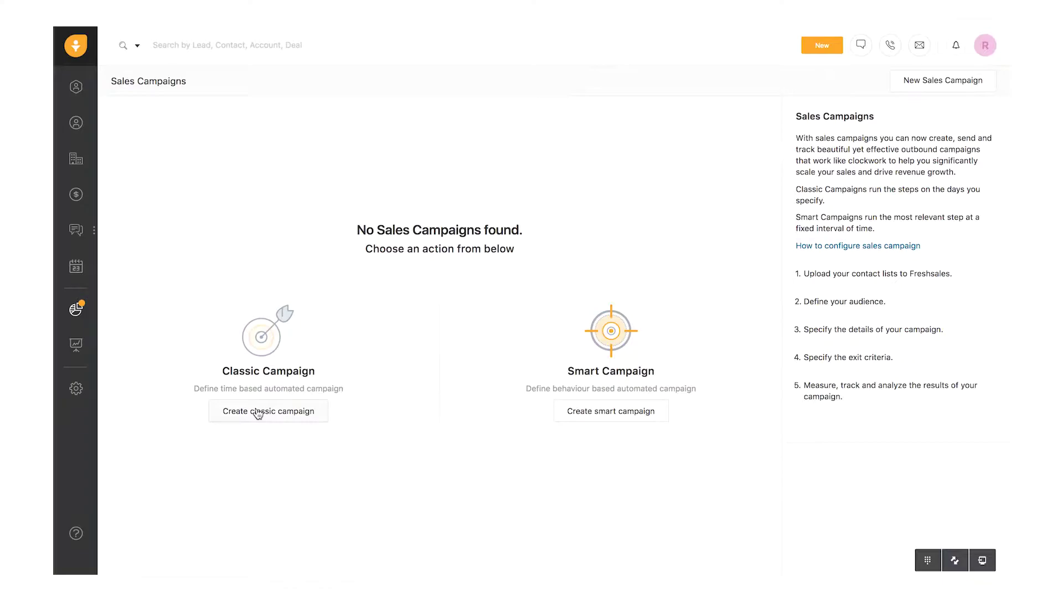
{"action": "left_click", "coordinate": [258, 413]}
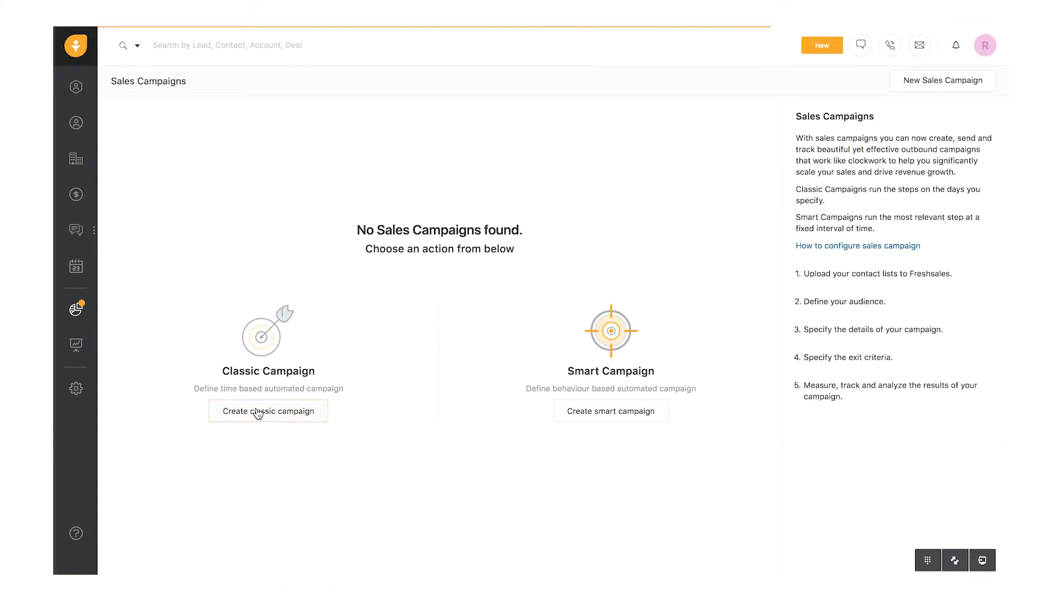
{"action": "left_click", "coordinate": [267, 118]}
{"action": "type", "text": "Classic"}
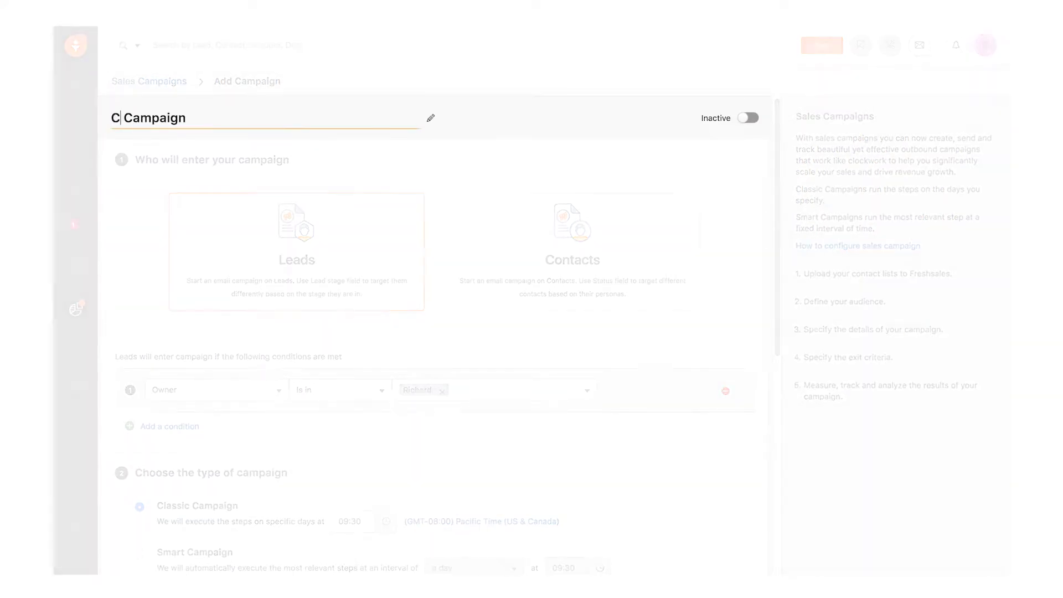
{"action": "type", "text": " Winback"}
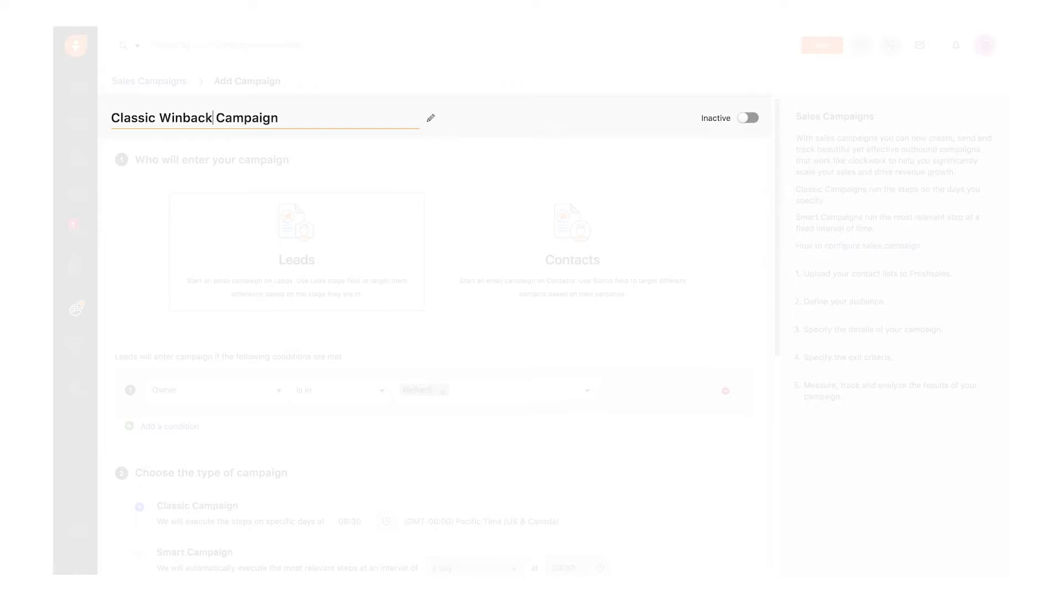
{"action": "left_click", "coordinate": [452, 127]}
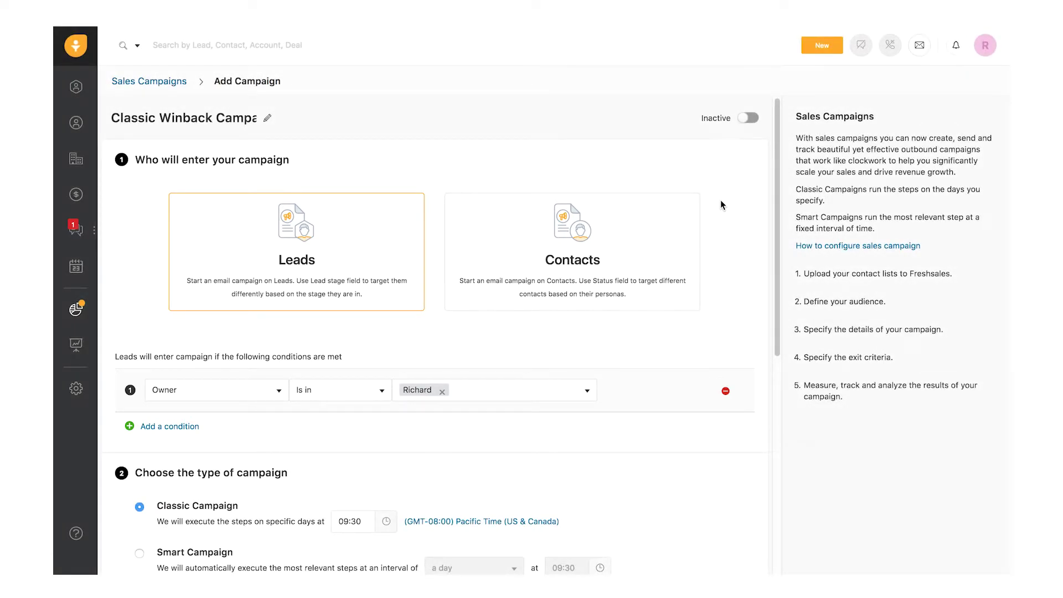
Switch the campaign audience to Contacts and add an entry condition: Status is in Lost
{"action": "left_click", "coordinate": [660, 223]}
{"action": "left_click", "coordinate": [715, 146]}
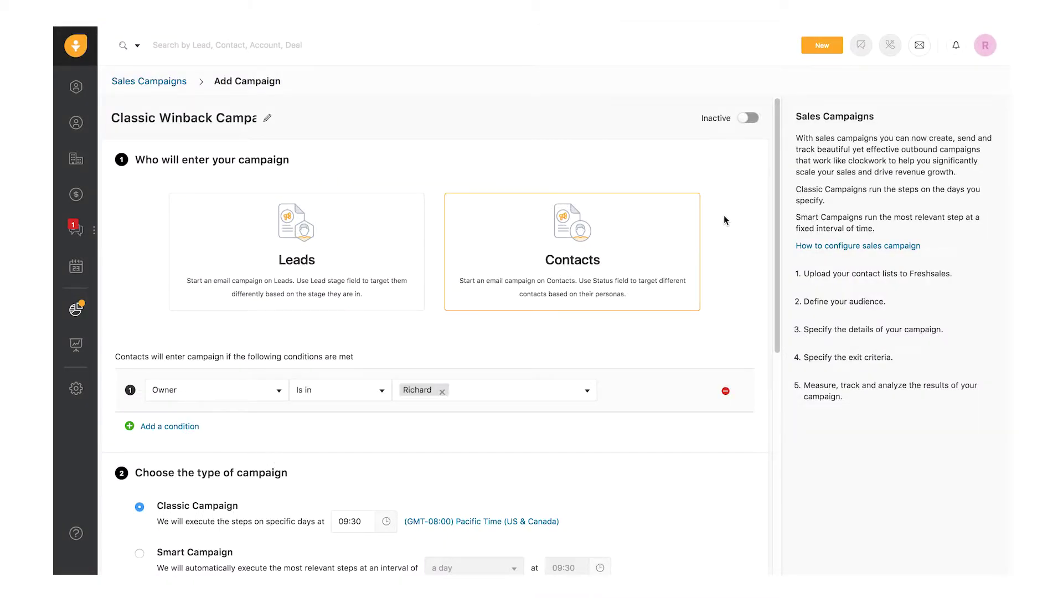
{"action": "left_click", "coordinate": [194, 428]}
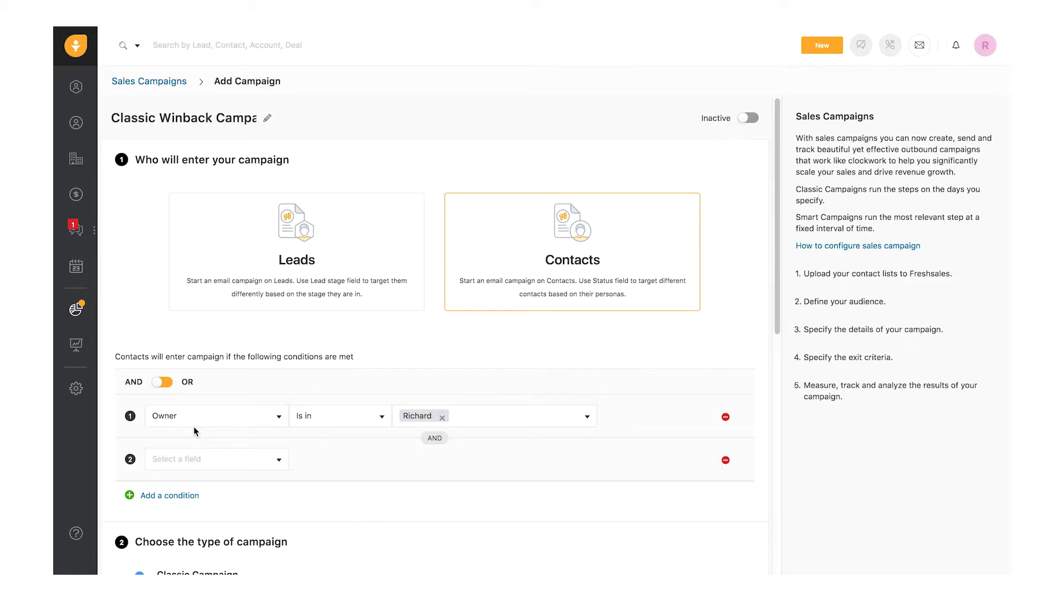
{"action": "left_click", "coordinate": [243, 463]}
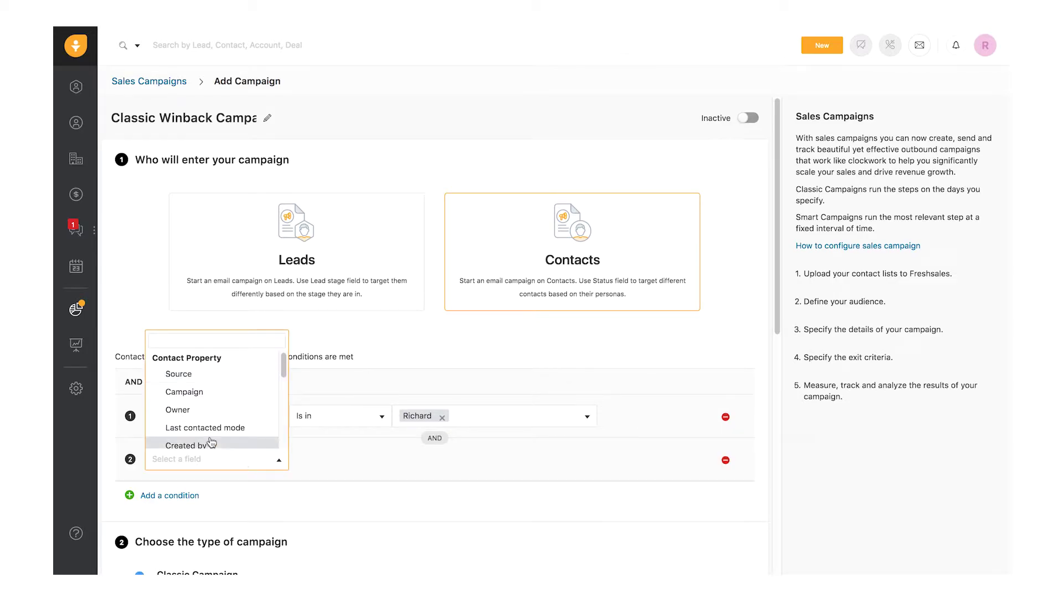
{"action": "scroll", "coordinate": [209, 439], "scroll_direction": "down", "scroll_amount": 1}
{"action": "type", "text": "St"}
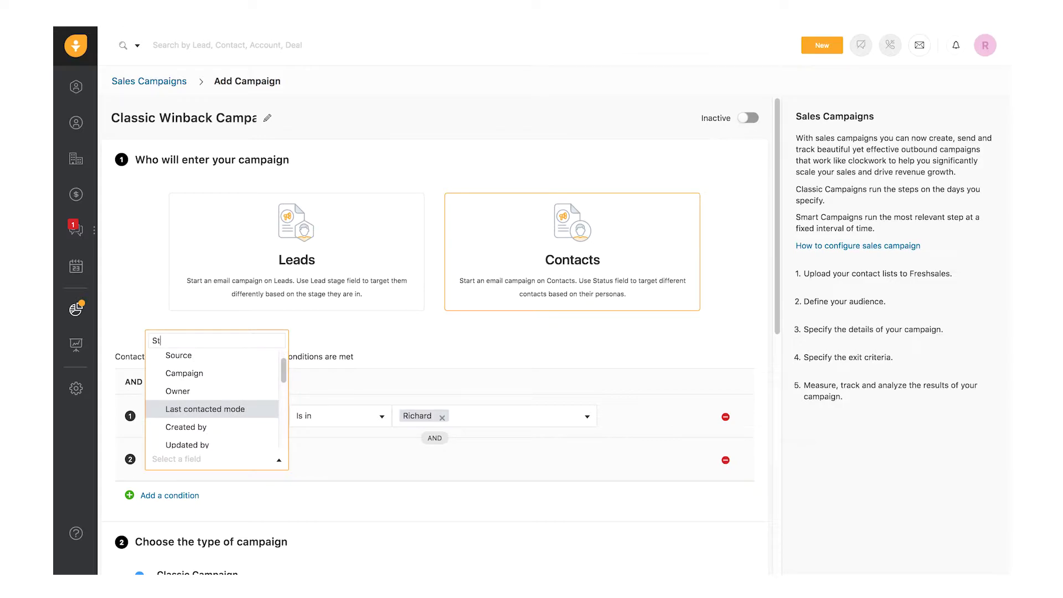
{"action": "type", "text": "atu"}
{"action": "left_click", "coordinate": [215, 426]}
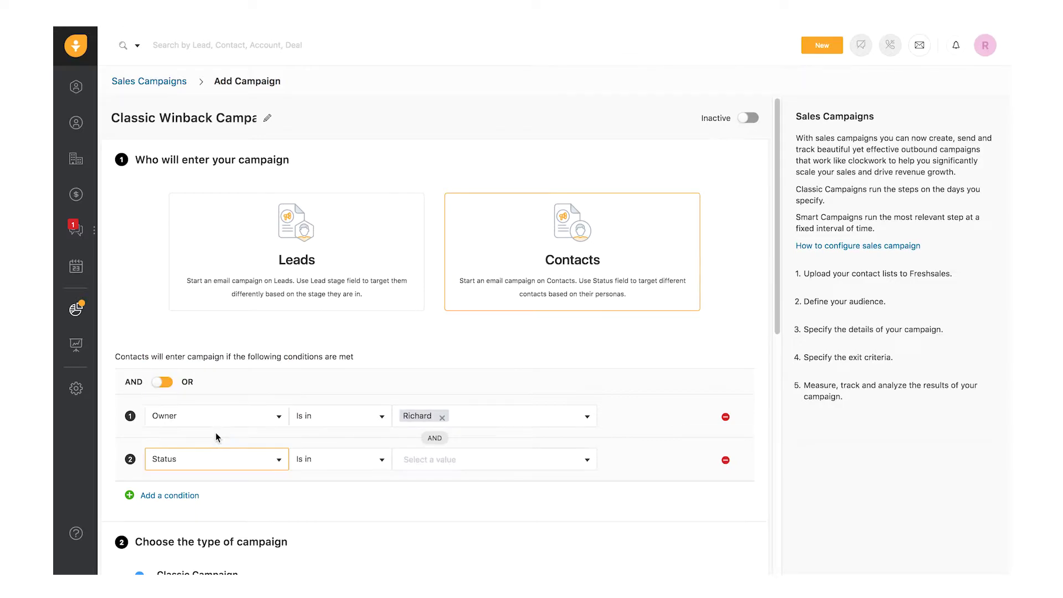
{"action": "left_click", "coordinate": [414, 459]}
{"action": "type", "text": "Lo"}
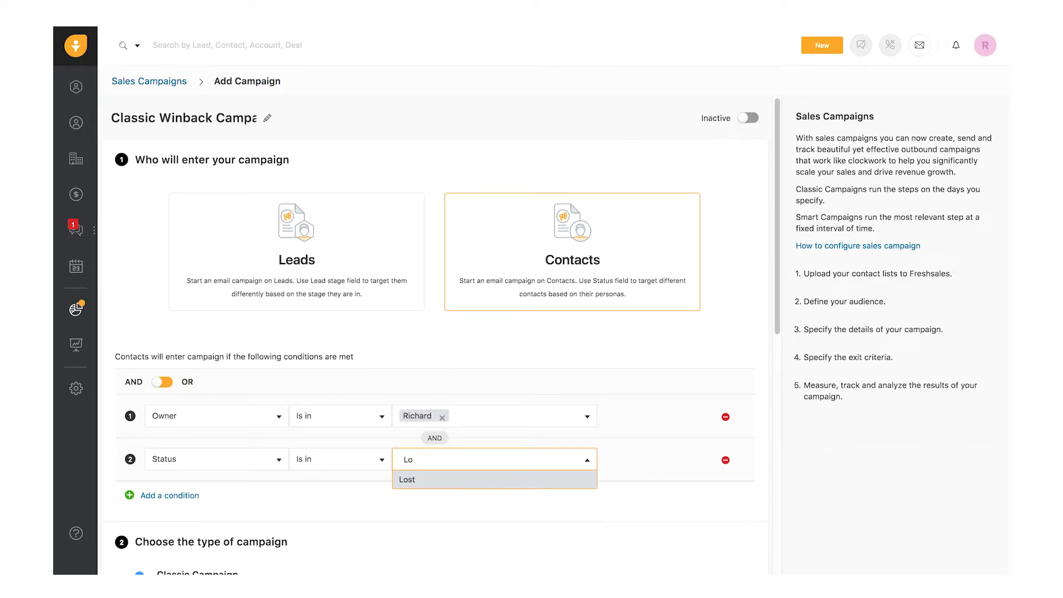
{"action": "left_click", "coordinate": [417, 479]}
Set the campaign send time to 11:00 in Eastern Time (US & Canada)
{"action": "scroll", "coordinate": [723, 502], "scroll_direction": "down", "scroll_amount": 6}
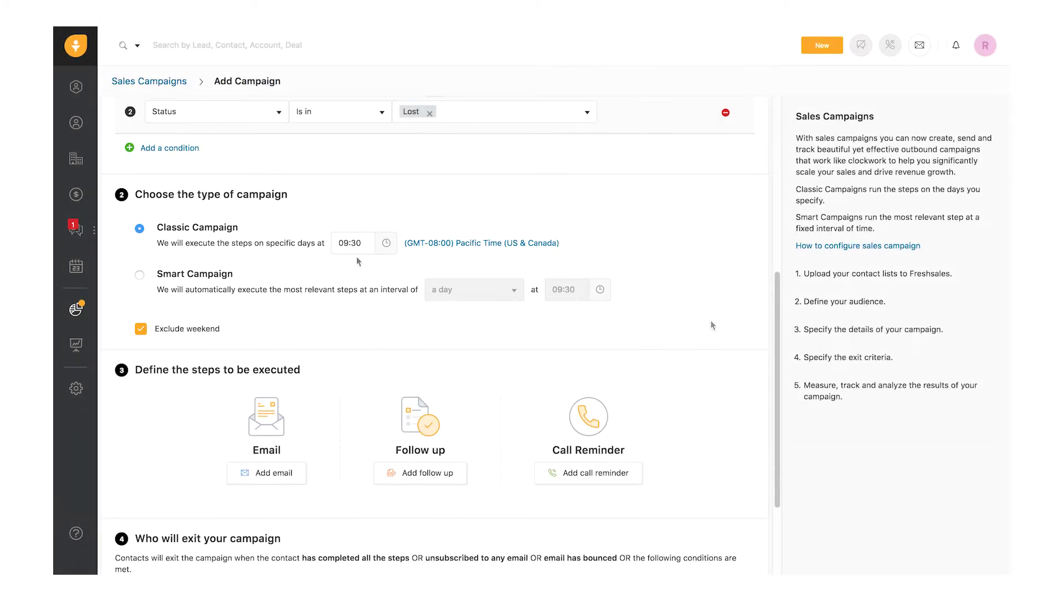
{"action": "left_click", "coordinate": [390, 243]}
{"action": "left_click", "coordinate": [360, 327]}
{"action": "left_click", "coordinate": [487, 243]}
{"action": "left_click", "coordinate": [637, 158]}
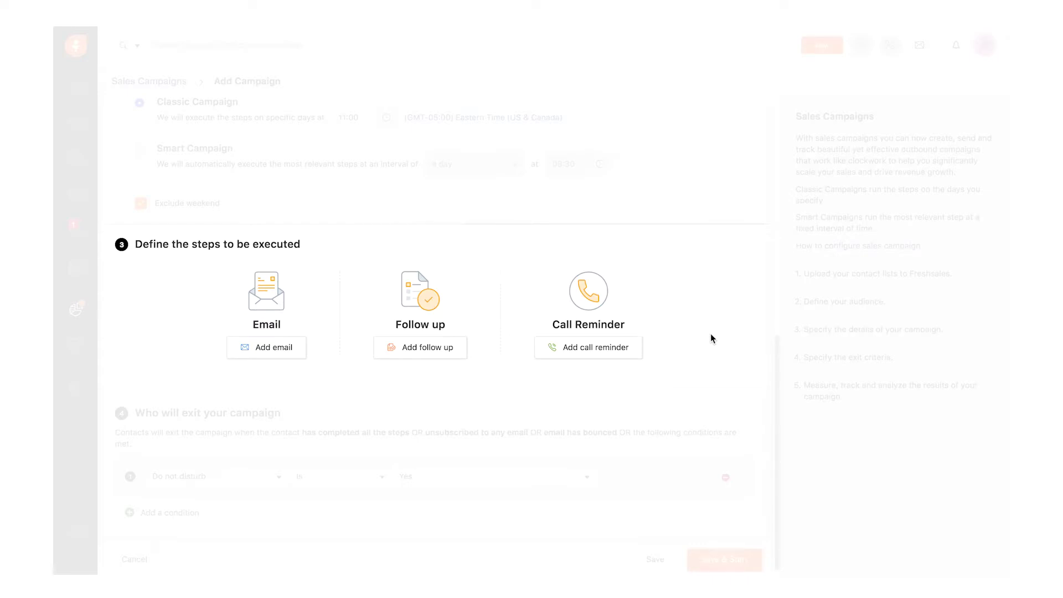
Add and save a Day 1 email step using the First Email - Winback template
{"action": "left_click", "coordinate": [292, 351]}
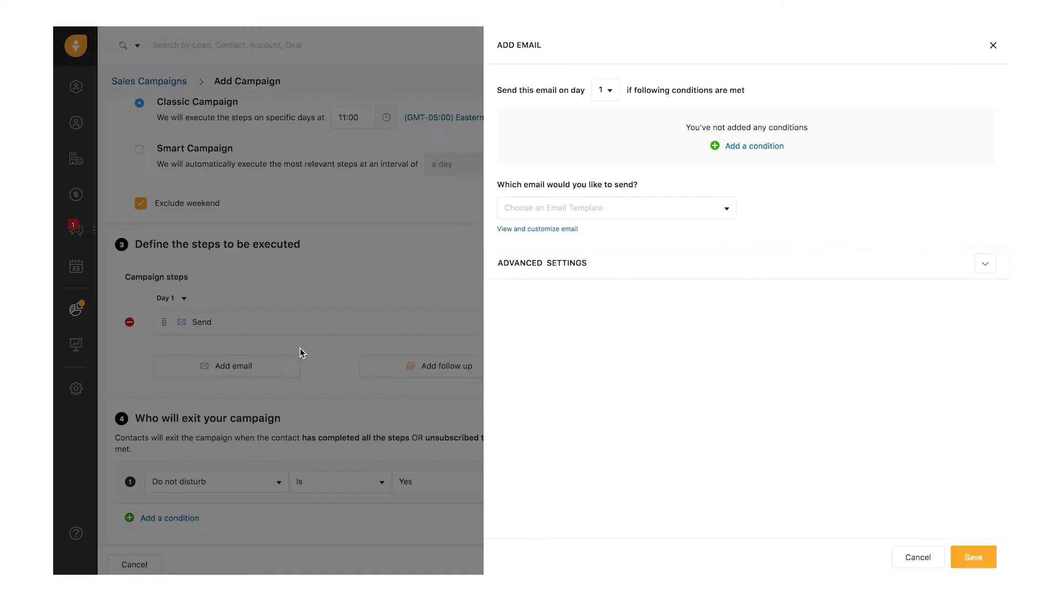
{"action": "left_click", "coordinate": [717, 220]}
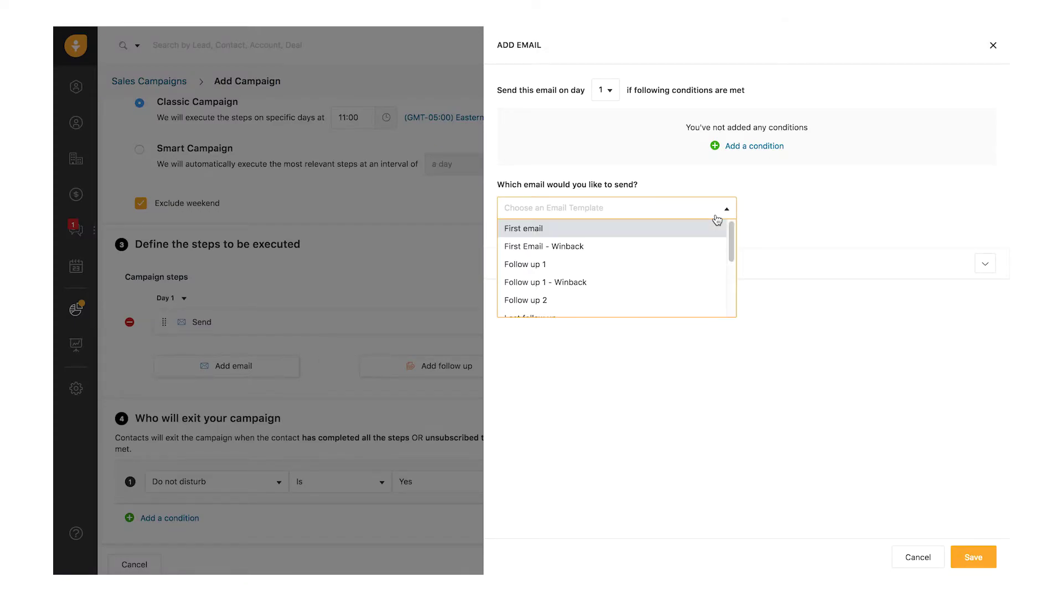
{"action": "left_click", "coordinate": [697, 247]}
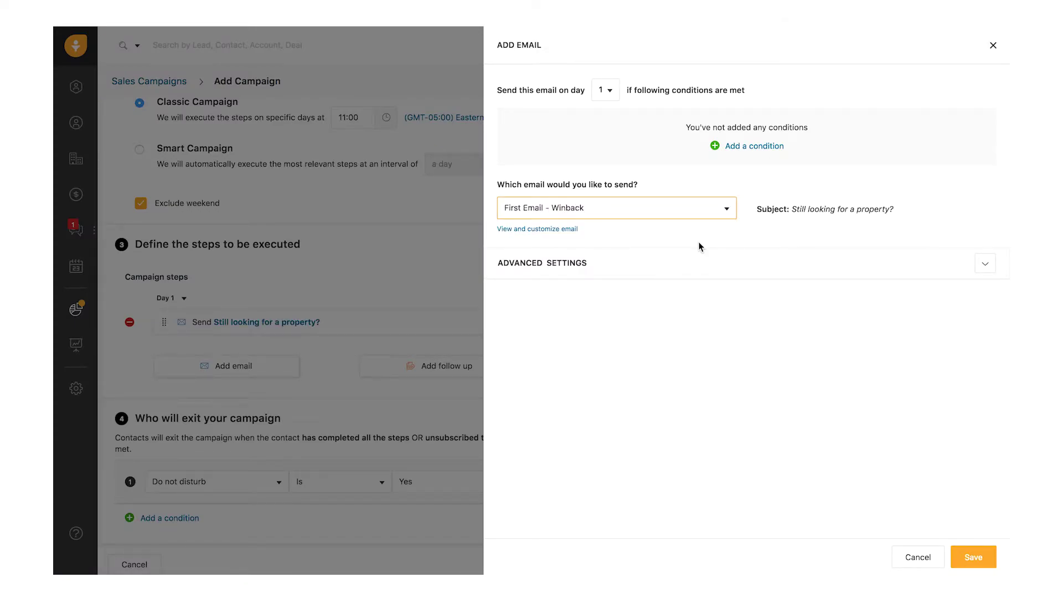
{"action": "left_click", "coordinate": [973, 557]}
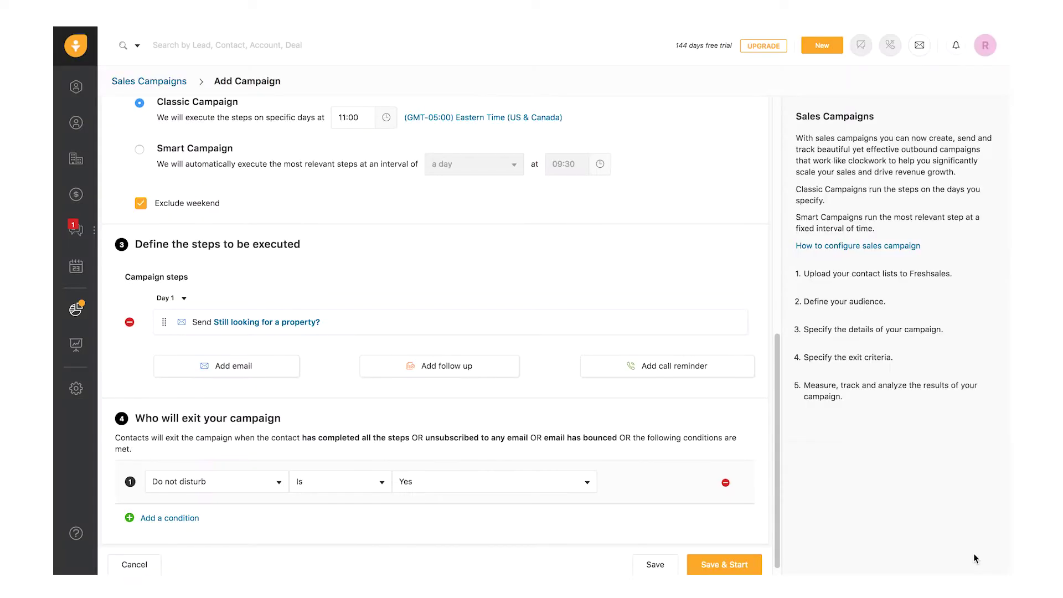
Add a second email step scheduled for day 5
{"action": "left_click", "coordinate": [290, 372]}
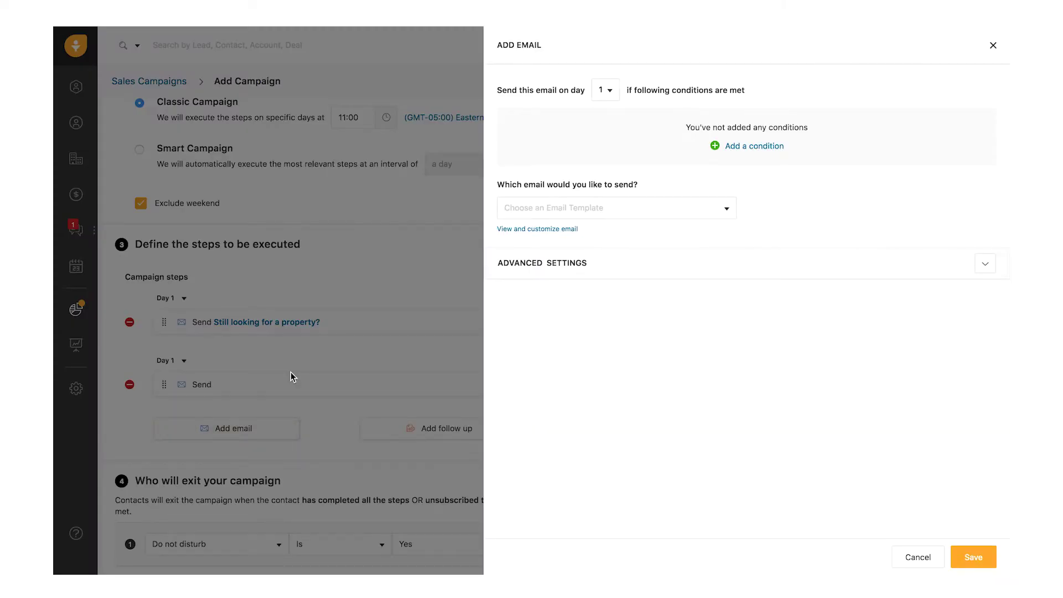
{"action": "left_click", "coordinate": [616, 94]}
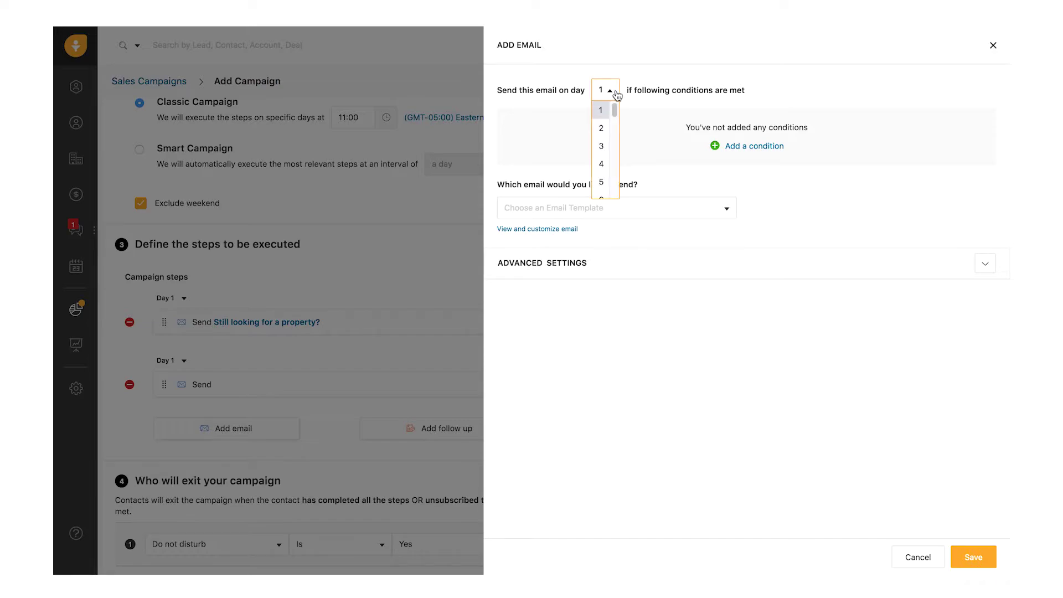
{"action": "left_click", "coordinate": [604, 180]}
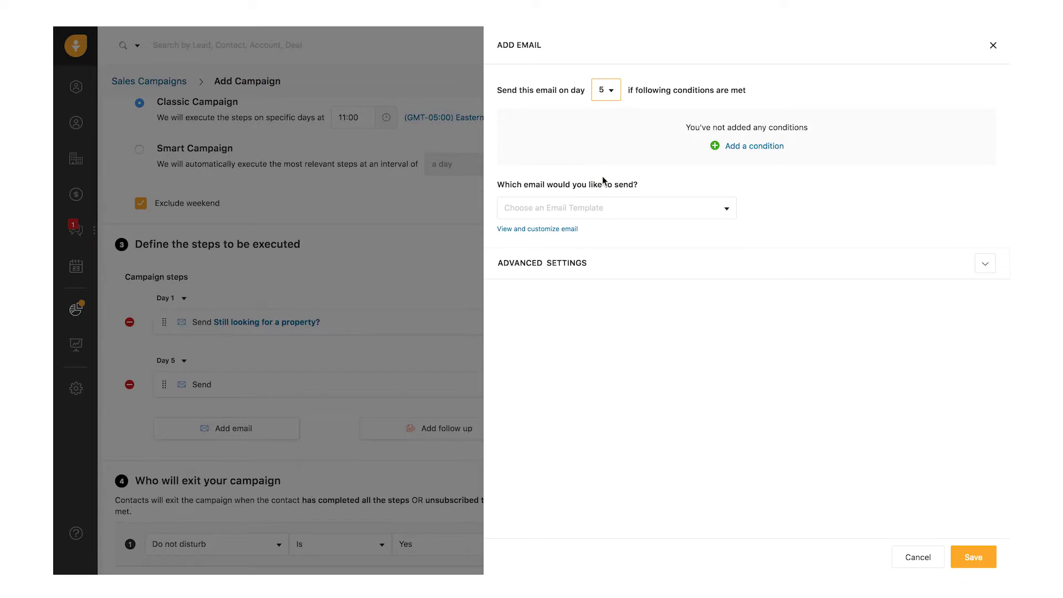
Send it only if First Email - Winback - Step 1 is not opened, using the Follow up 1 - Winback template
{"action": "left_click", "coordinate": [778, 150]}
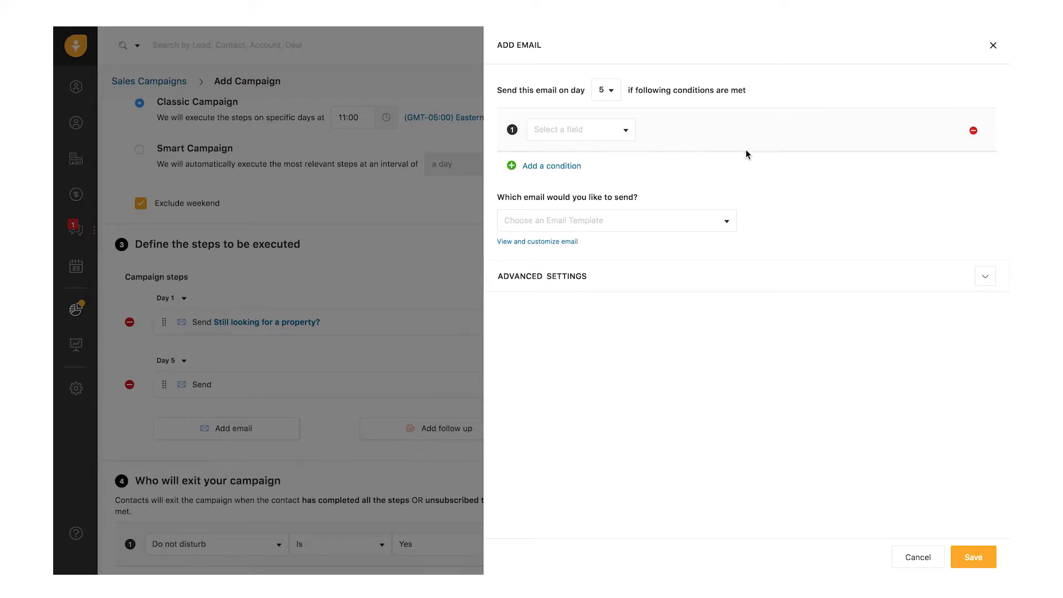
{"action": "left_click", "coordinate": [625, 134]}
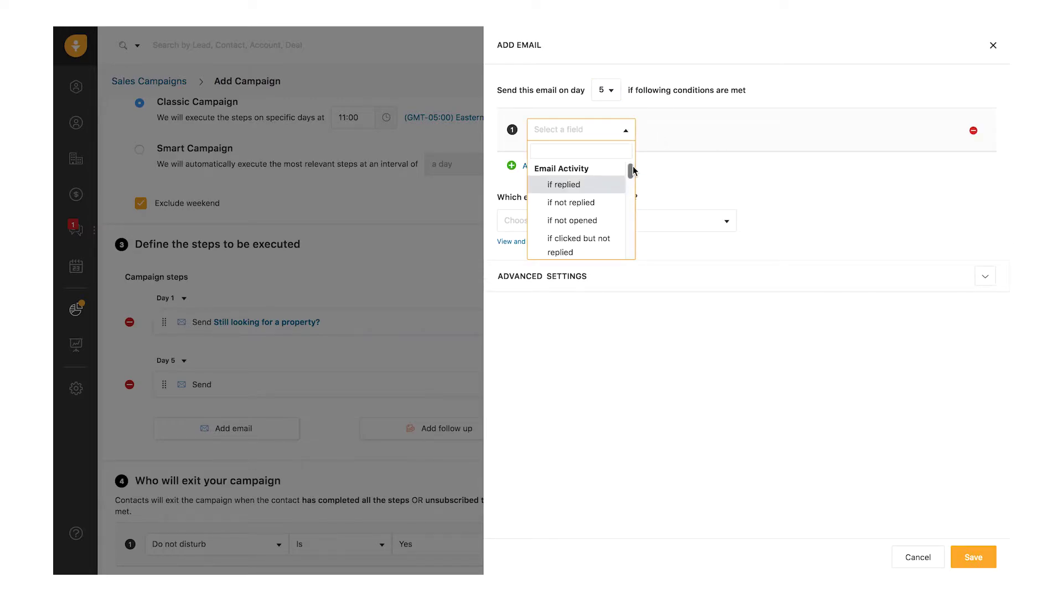
{"action": "mouse_move", "coordinate": [631, 171]}
{"action": "left_mouse_down"}
{"action": "mouse_move", "coordinate": [625, 192]}
{"action": "mouse_move", "coordinate": [626, 165]}
{"action": "left_mouse_up"}
{"action": "left_click", "coordinate": [593, 221]}
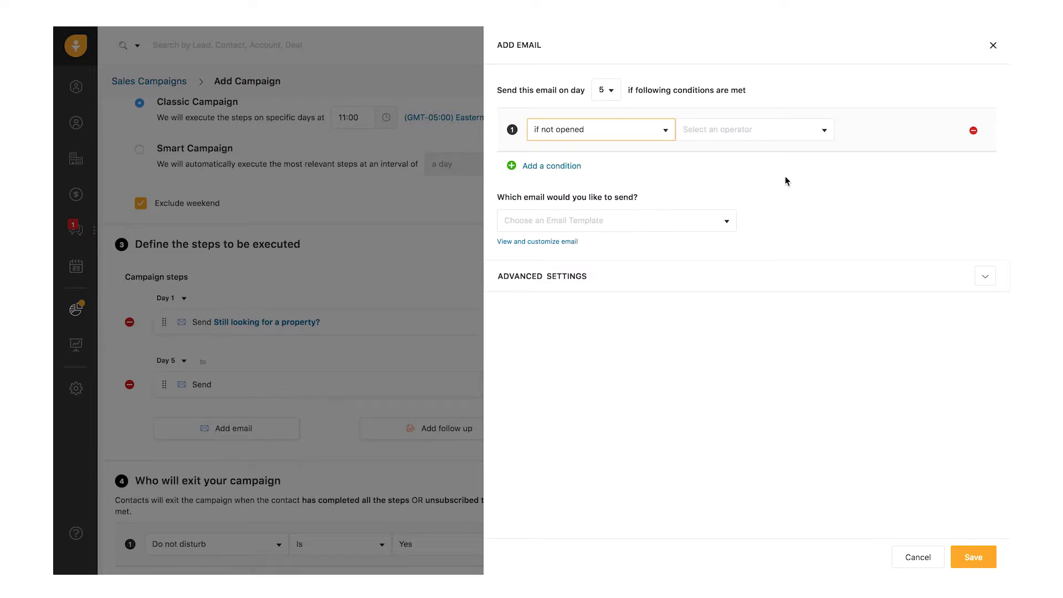
{"action": "left_click", "coordinate": [823, 136]}
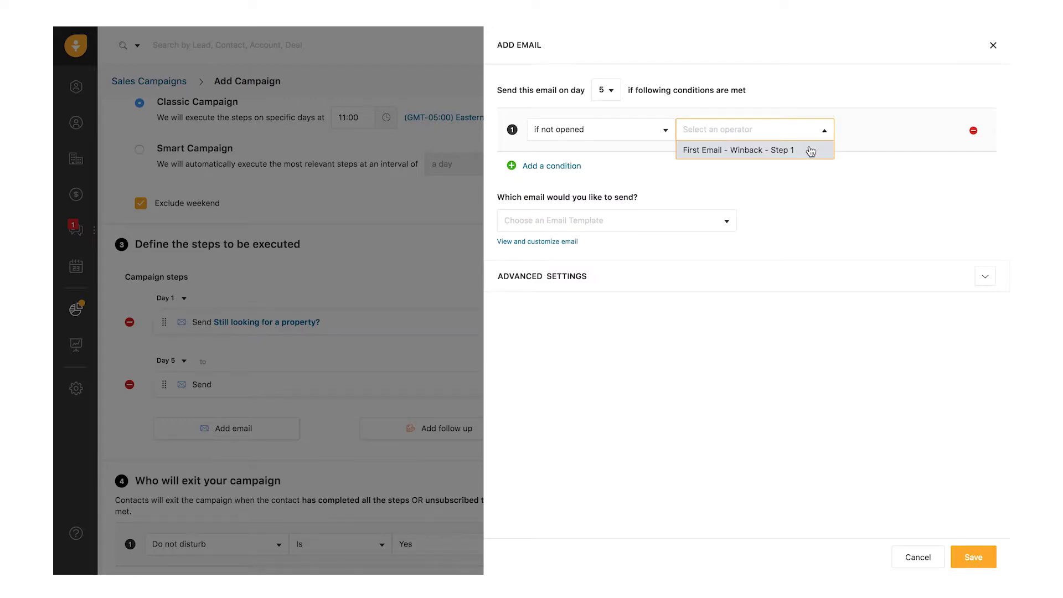
{"action": "left_click", "coordinate": [811, 150]}
{"action": "left_click", "coordinate": [726, 221]}
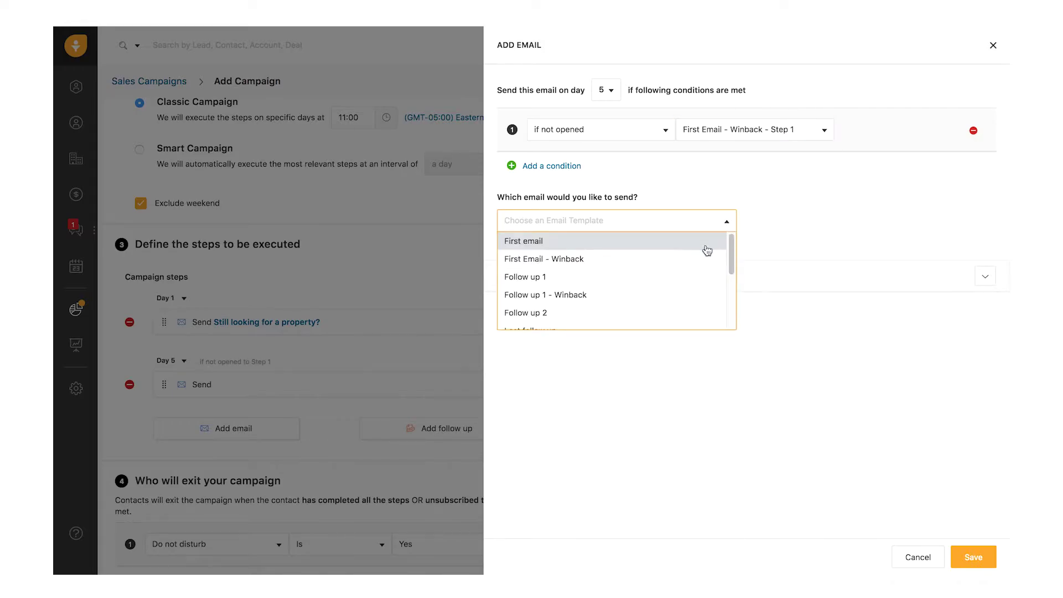
{"action": "left_click", "coordinate": [669, 299]}
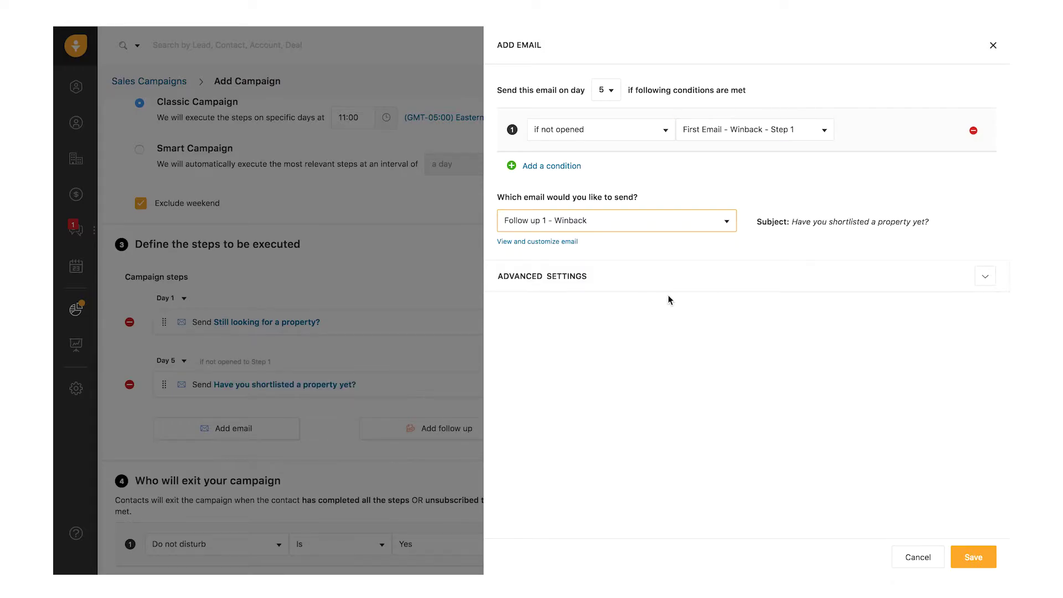
Under Advanced Settings, send the day 5 email from your own user instead of Record Owner, then save
{"action": "left_click", "coordinate": [954, 285]}
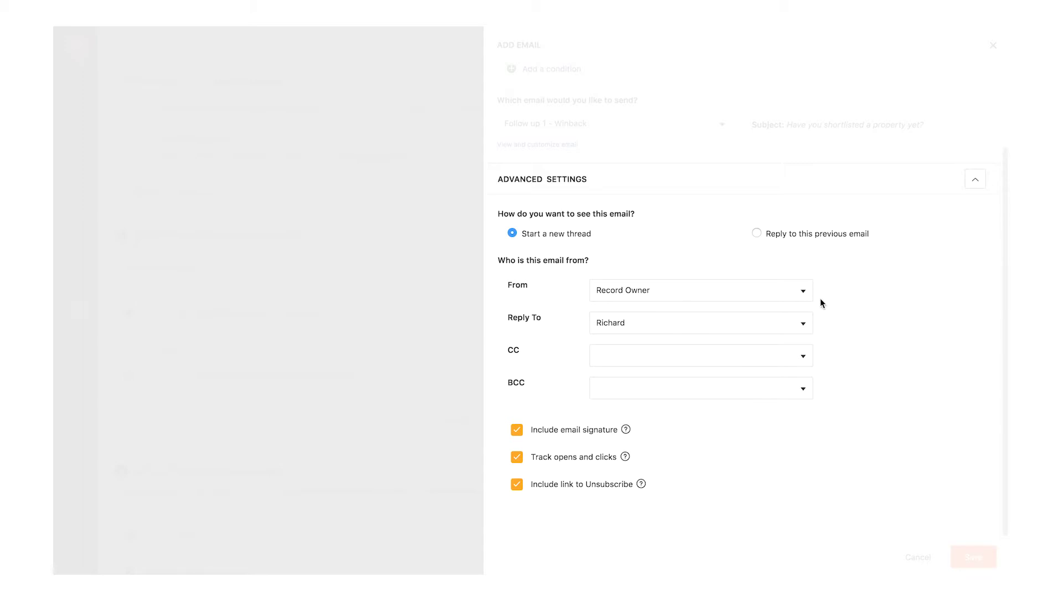
{"action": "left_click", "coordinate": [803, 291]}
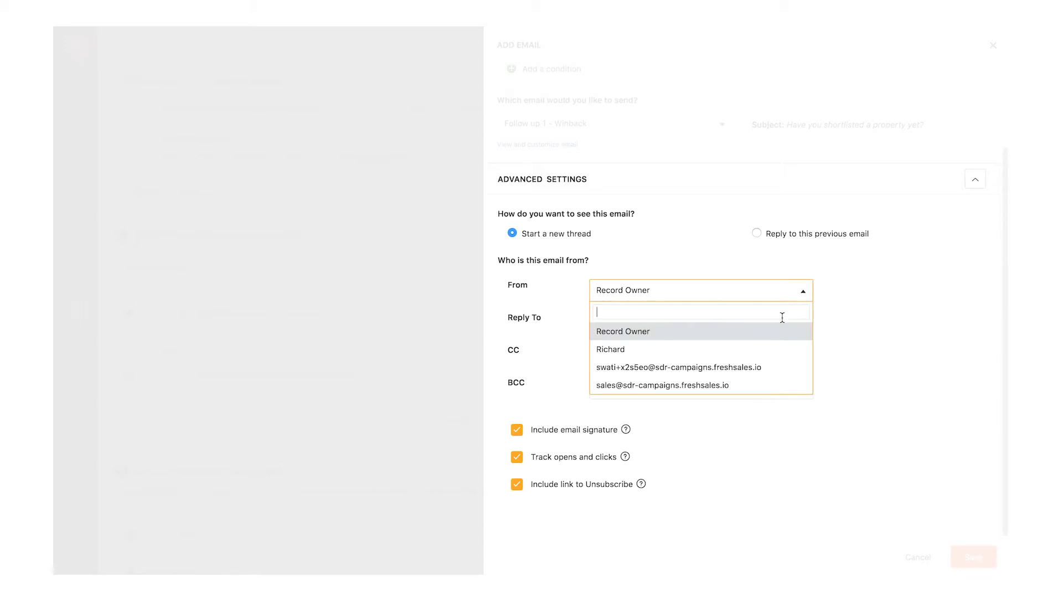
{"action": "left_click", "coordinate": [782, 348]}
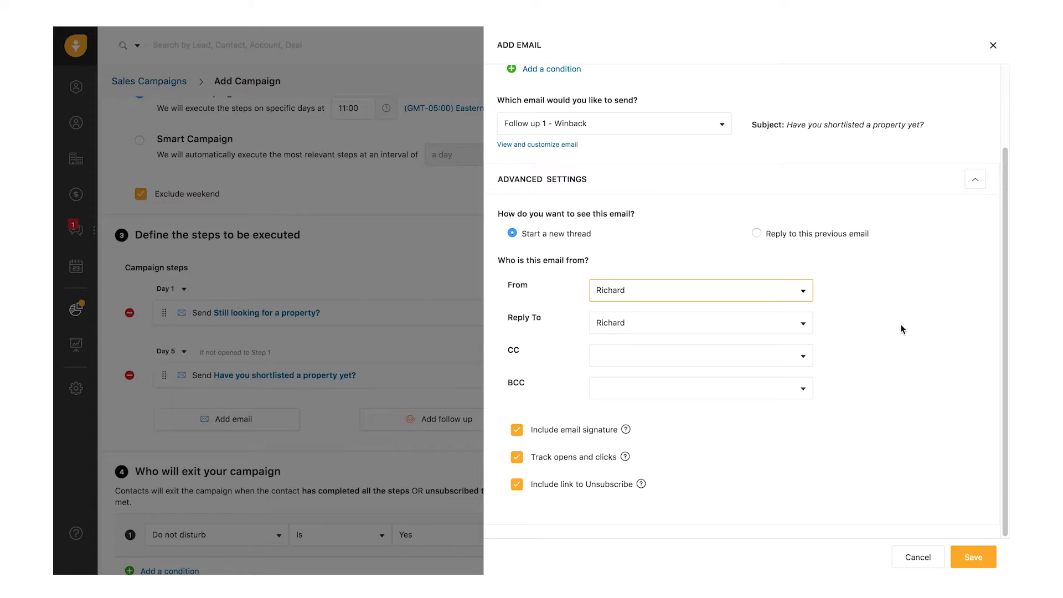
{"action": "left_click", "coordinate": [975, 557]}
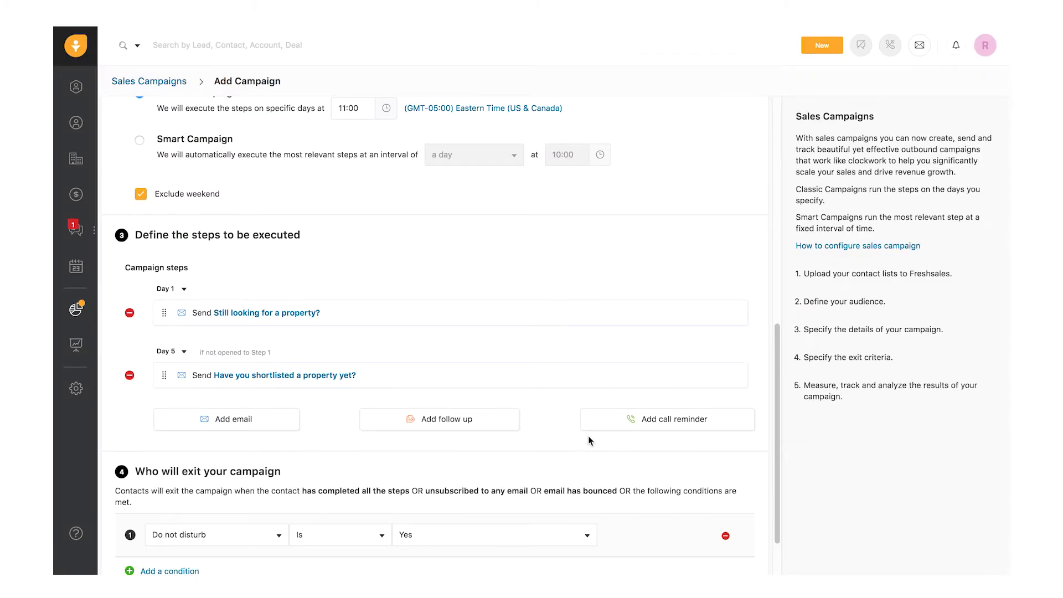
Add a call reminder step scheduled for day 7 at 11:30
{"action": "left_click", "coordinate": [615, 419]}
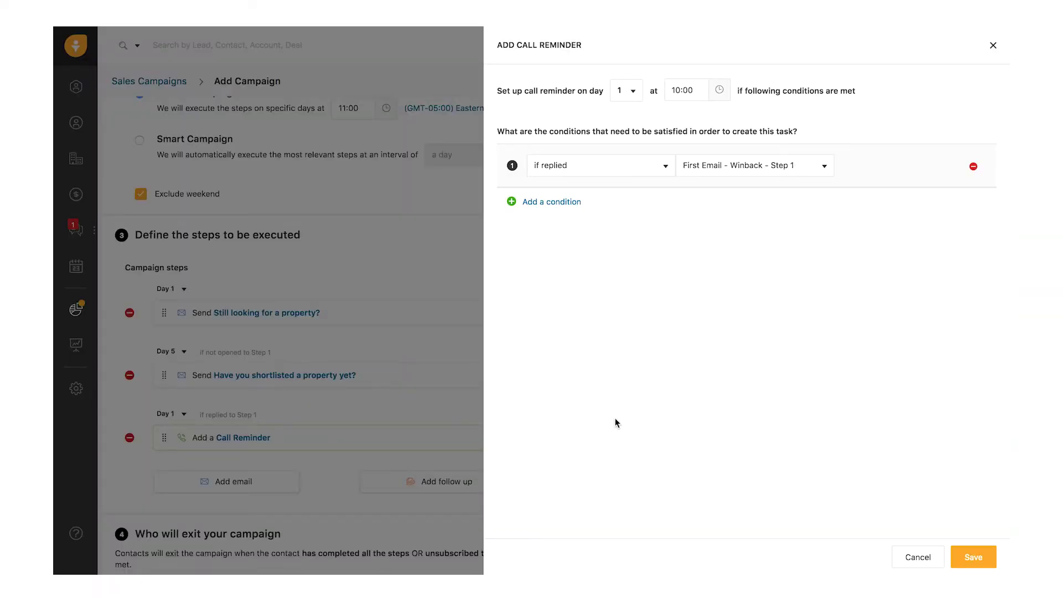
{"action": "left_click", "coordinate": [626, 90]}
{"action": "left_click", "coordinate": [622, 185]}
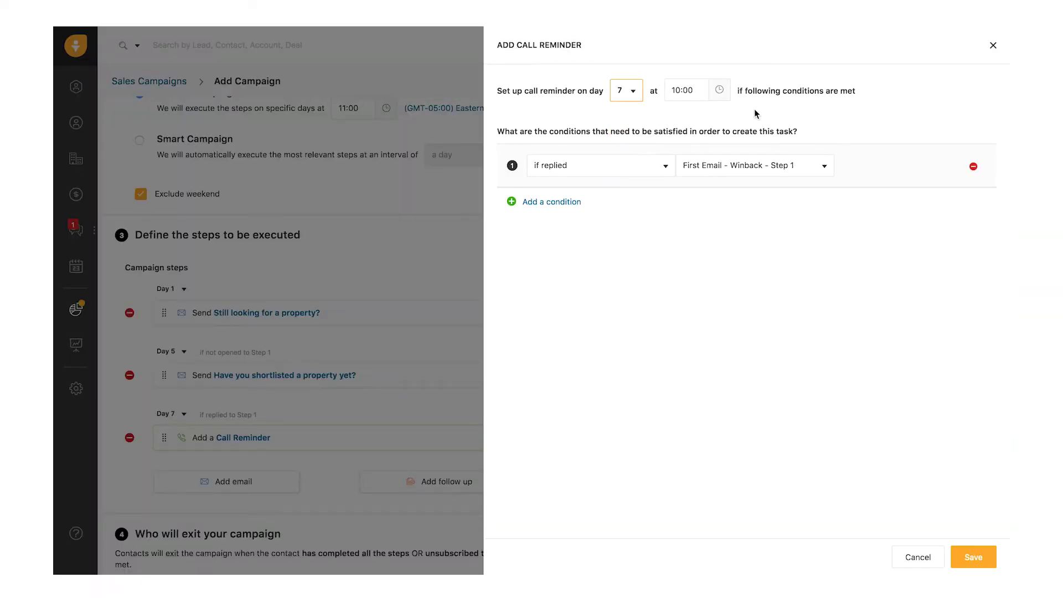
{"action": "left_click", "coordinate": [723, 96]}
{"action": "left_click", "coordinate": [694, 162]}
Trigger the reminder when Steps 1 and 2 are opened but not replied, and save it
{"action": "left_click", "coordinate": [670, 167]}
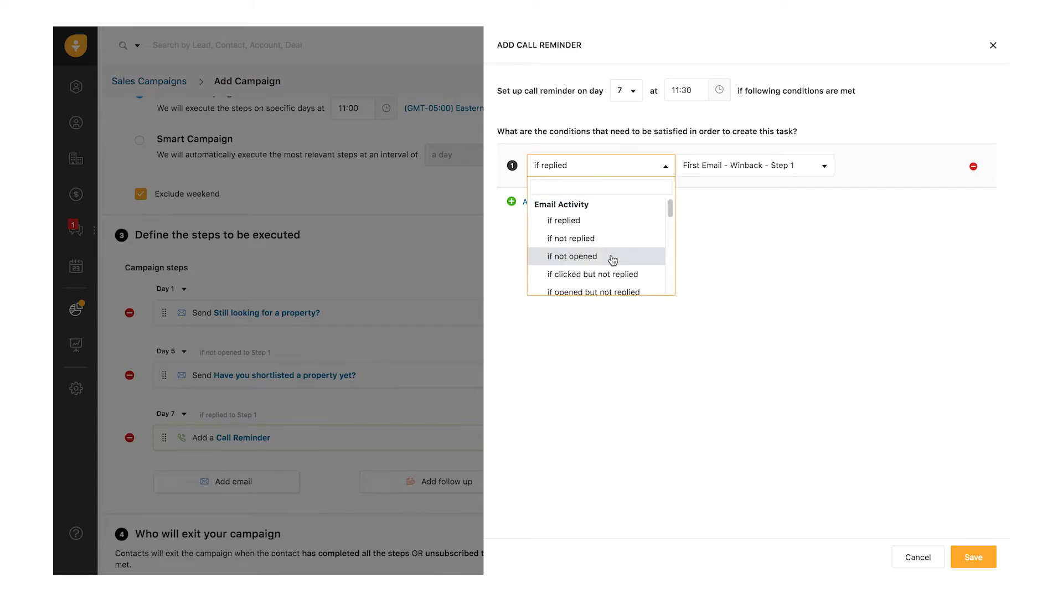
{"action": "left_click", "coordinate": [619, 293]}
{"action": "left_click", "coordinate": [556, 204]}
{"action": "left_click", "coordinate": [627, 238]}
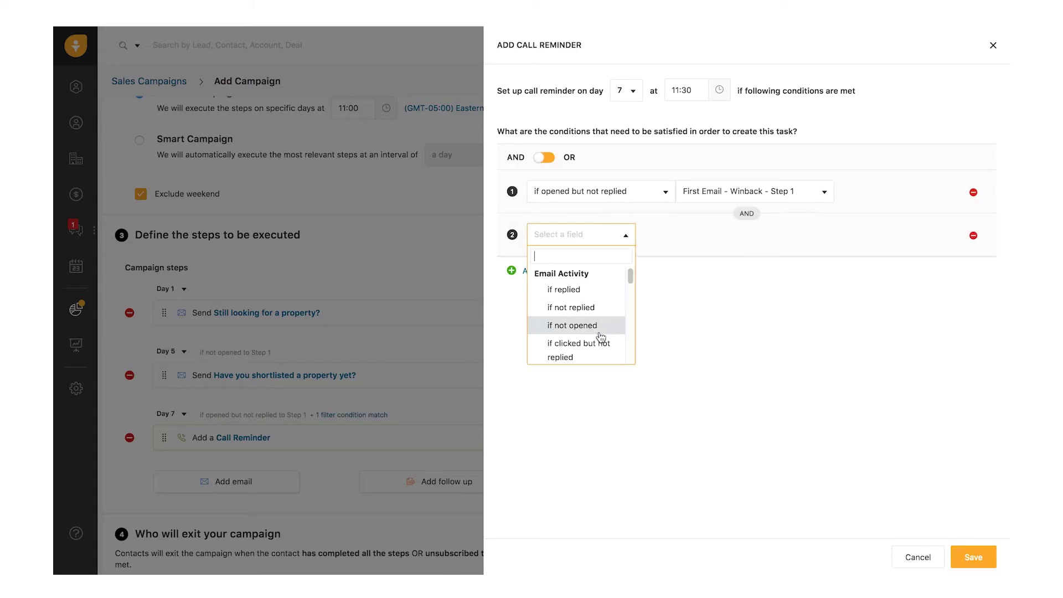
{"action": "left_click", "coordinate": [581, 357]}
{"action": "left_click", "coordinate": [802, 235]}
{"action": "left_click", "coordinate": [789, 275]}
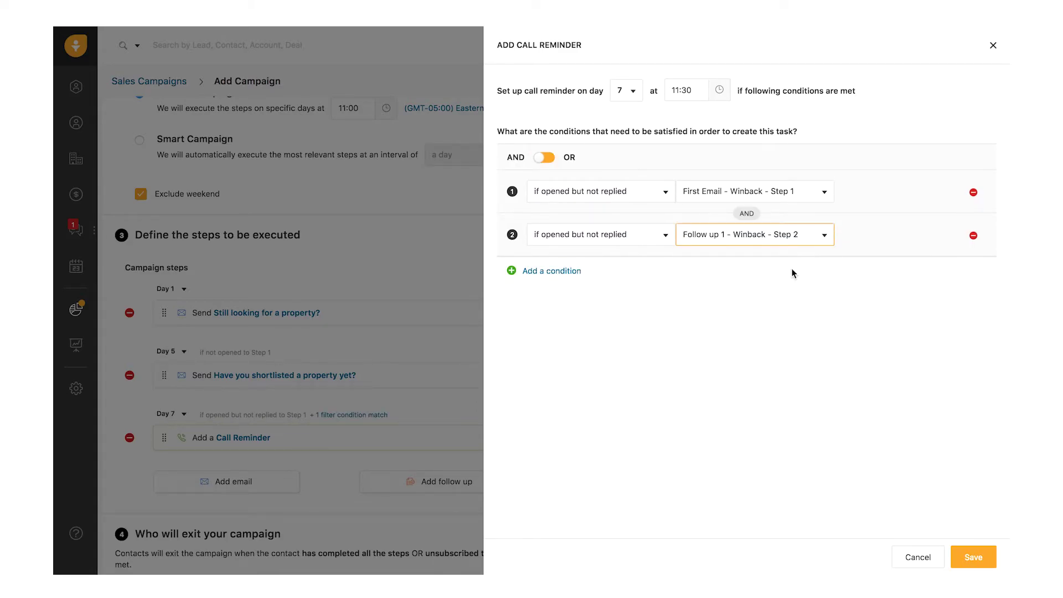
{"action": "left_click", "coordinate": [973, 558]}
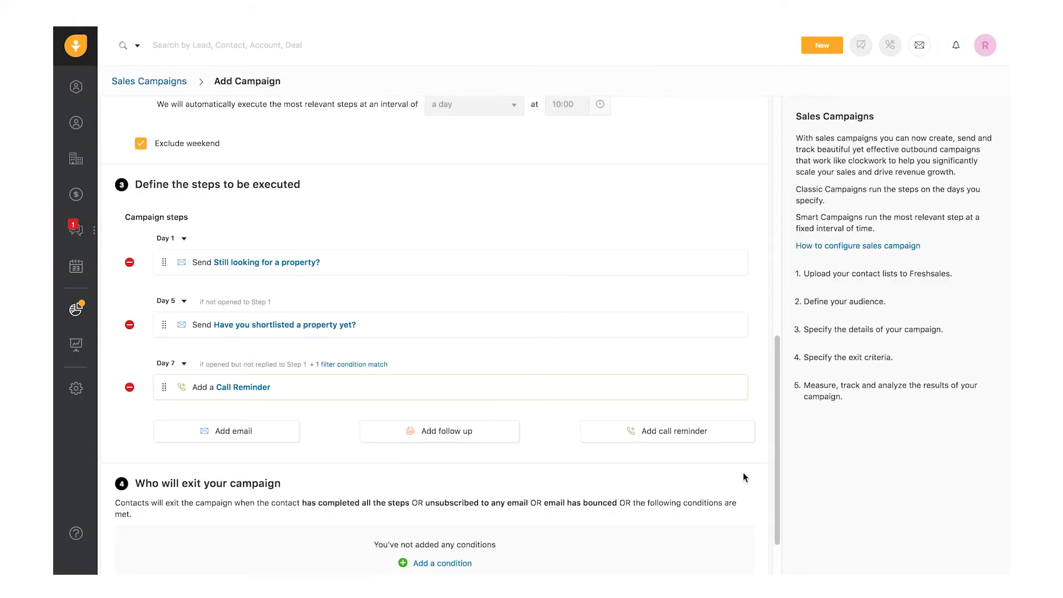
Add exit conditions for Do not disturb Yes, Status Qualified Lead and Replied, then Save & Start
{"action": "scroll", "coordinate": [743, 473], "scroll_direction": "down", "scroll_amount": 3}
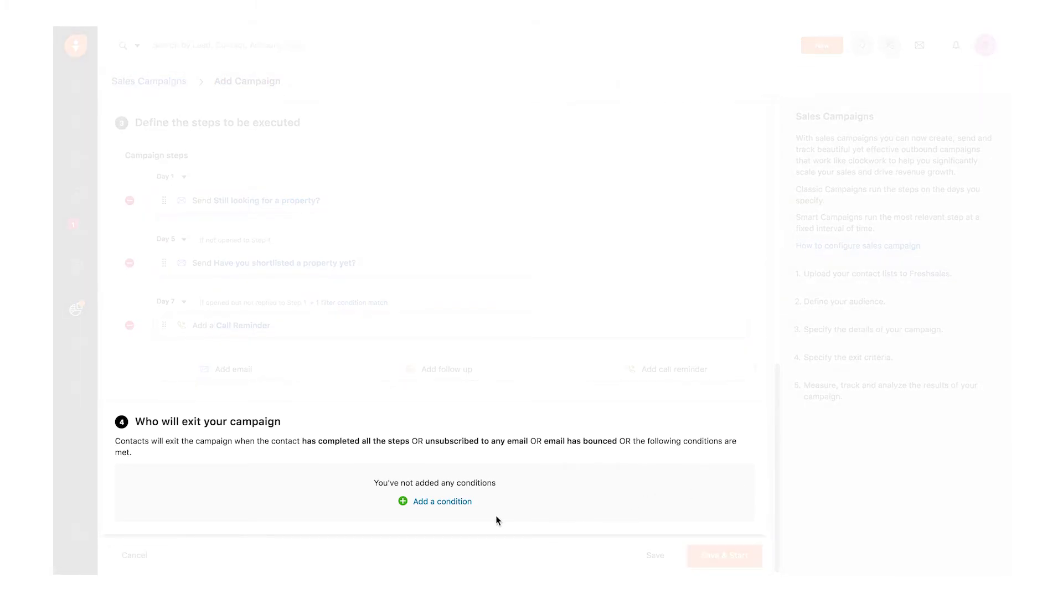
{"action": "left_click", "coordinate": [447, 501]}
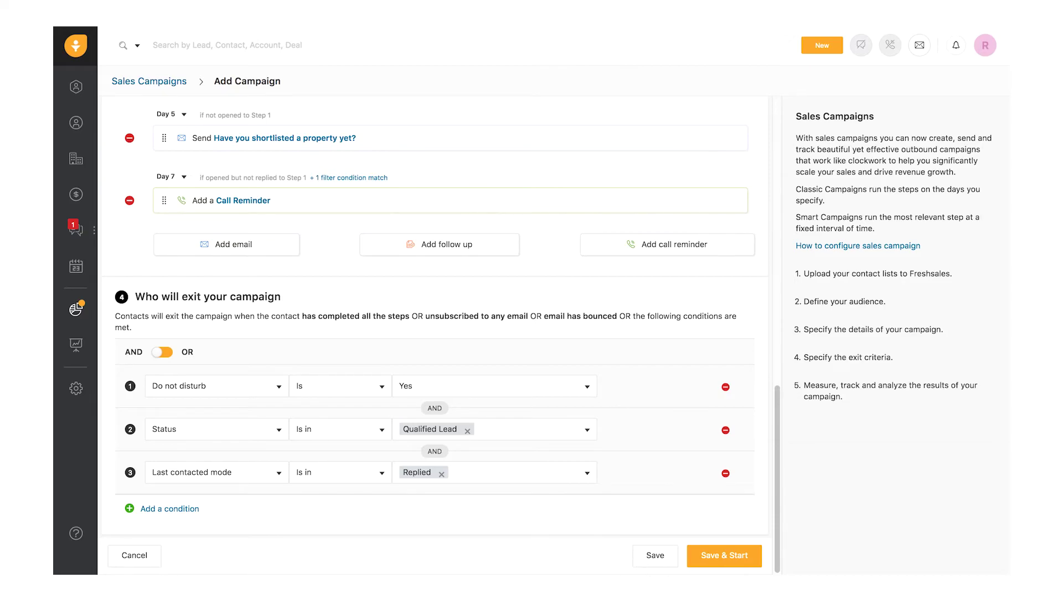
{"action": "left_click", "coordinate": [707, 561]}
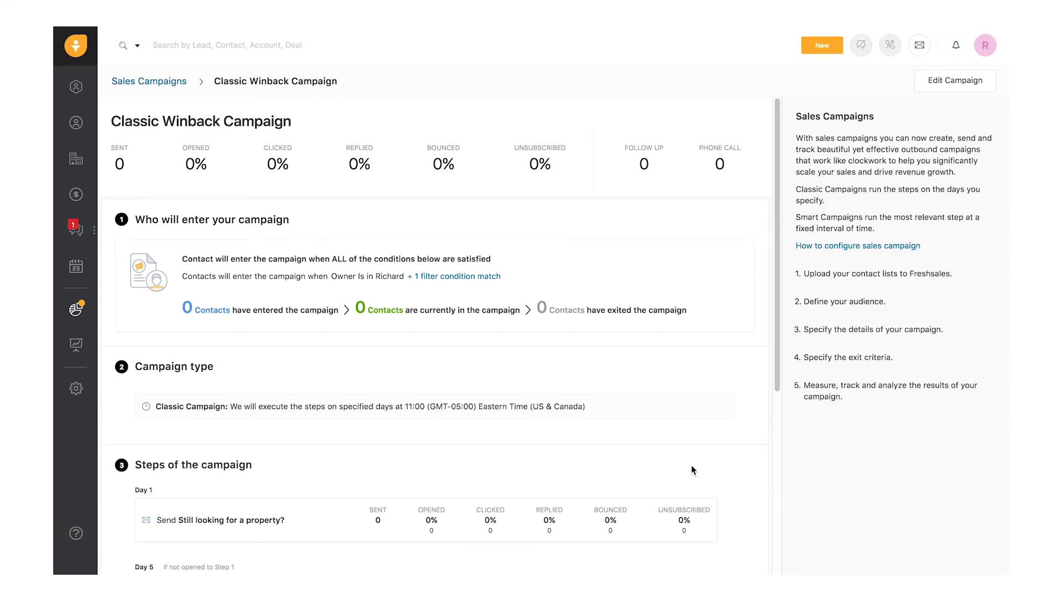
Scroll down the Classic Winback Campaign overview page
{"action": "left_click_drag", "start_coordinate": [777, 365], "coordinate": [772, 513]}
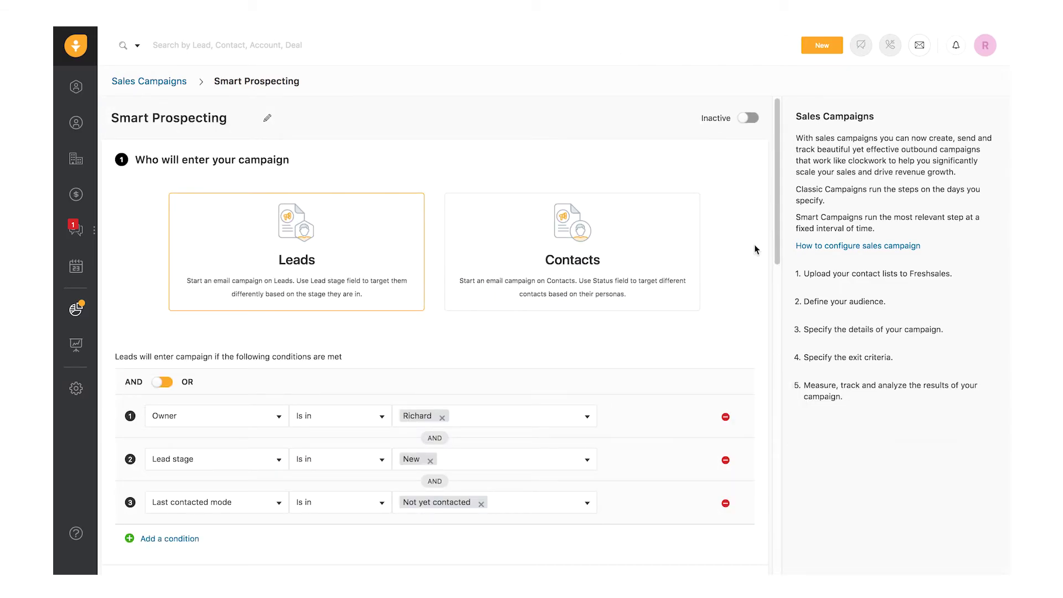
Change the Smart Prospecting campaign interval from 'a day' to 'every 2 days'
{"action": "scroll", "coordinate": [763, 304], "scroll_direction": "down", "scroll_amount": 10}
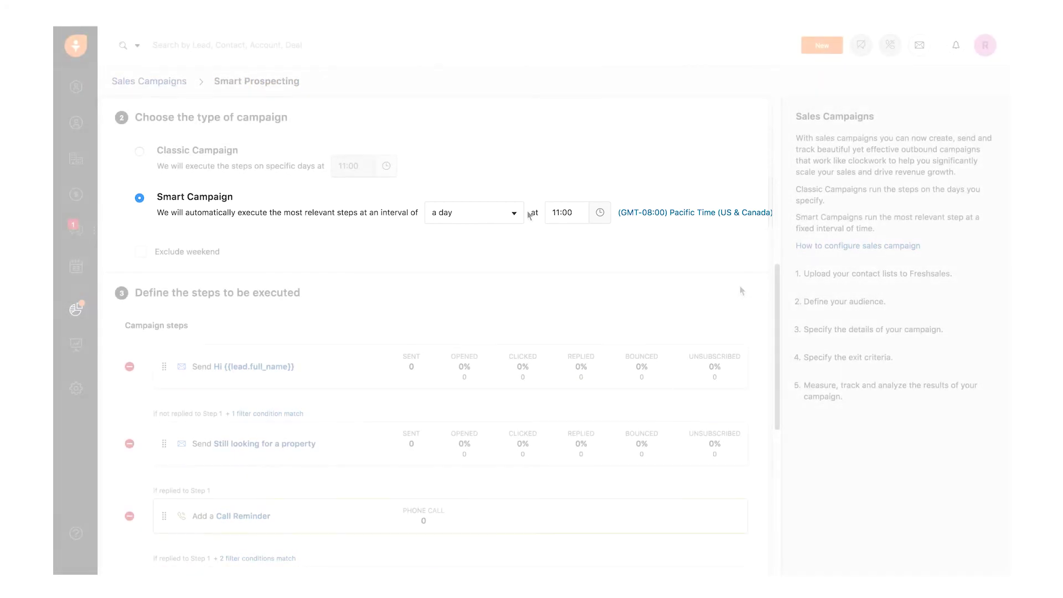
{"action": "left_click", "coordinate": [512, 212]}
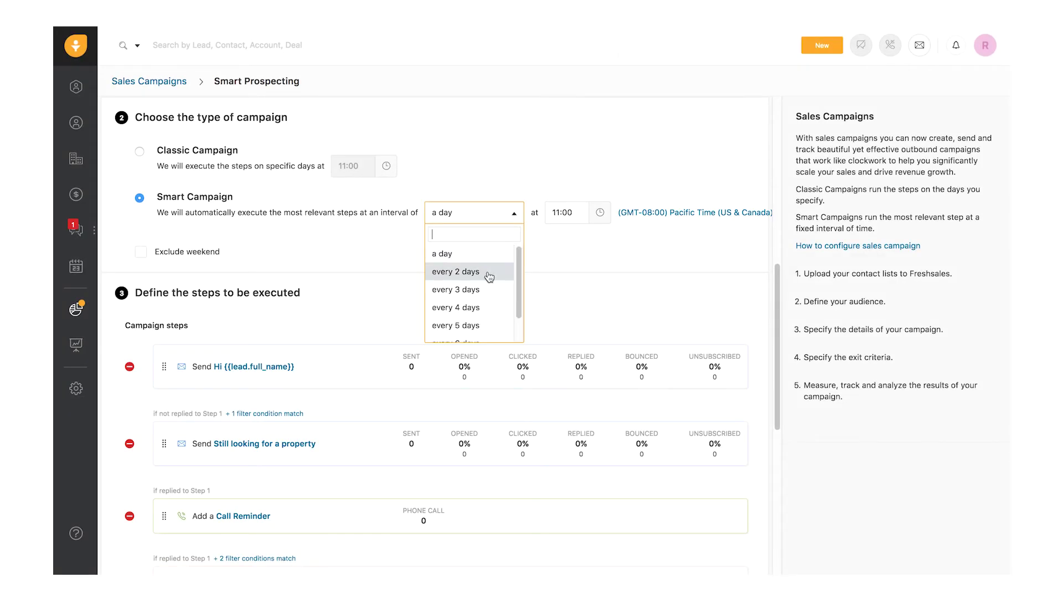
{"action": "left_click", "coordinate": [489, 271]}
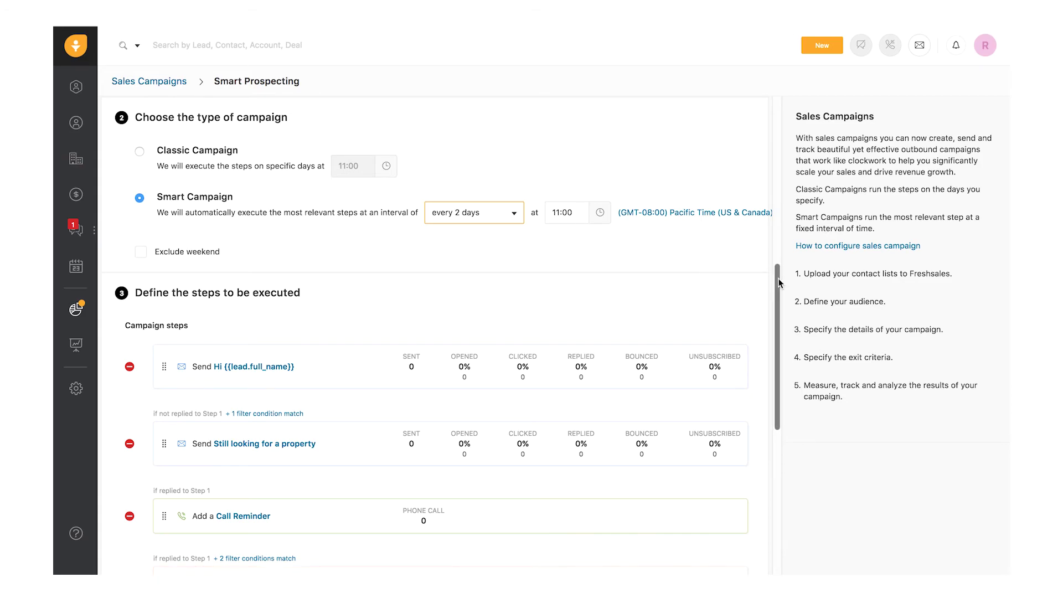
{"action": "left_click_drag", "start_coordinate": [777, 278], "coordinate": [778, 341]}
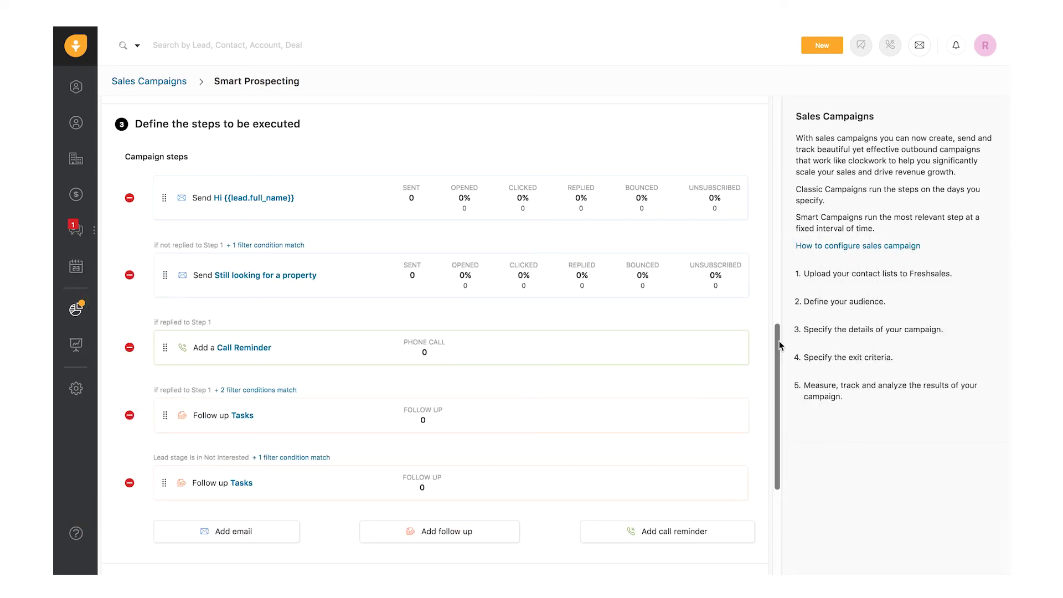
Review the Smart Prospecting steps and exit conditions, then save the campaign to reach its overview
{"action": "left_click_drag", "start_coordinate": [779, 341], "coordinate": [786, 443]}
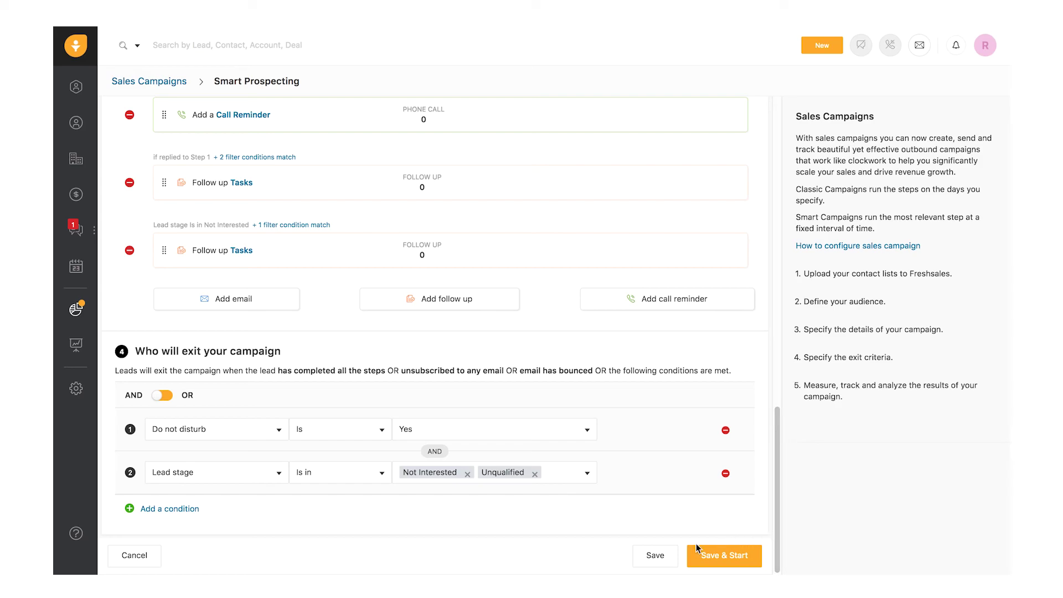
{"action": "left_click", "coordinate": [668, 562]}
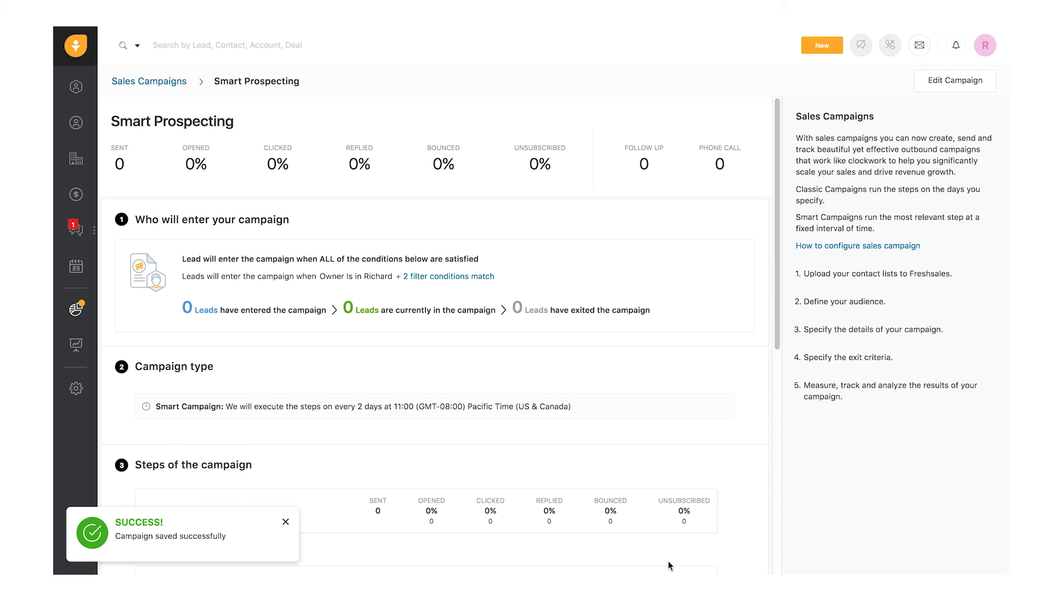
{"action": "left_click", "coordinate": [983, 49]}
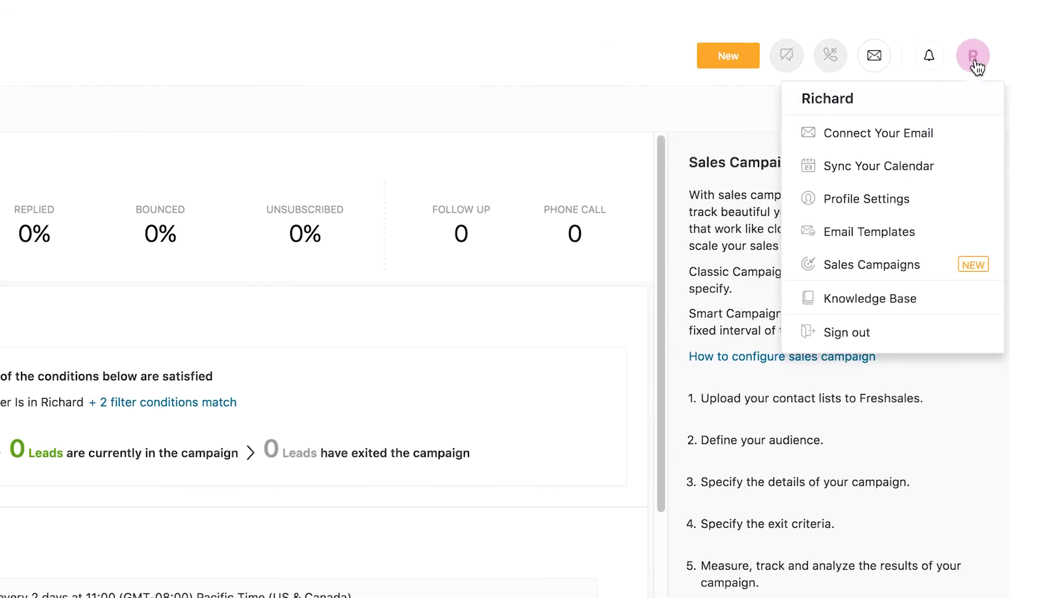
Go to the Sales Campaigns list to see Smart Prospecting and Classic Winback Campaign listed
{"action": "left_click", "coordinate": [919, 267]}
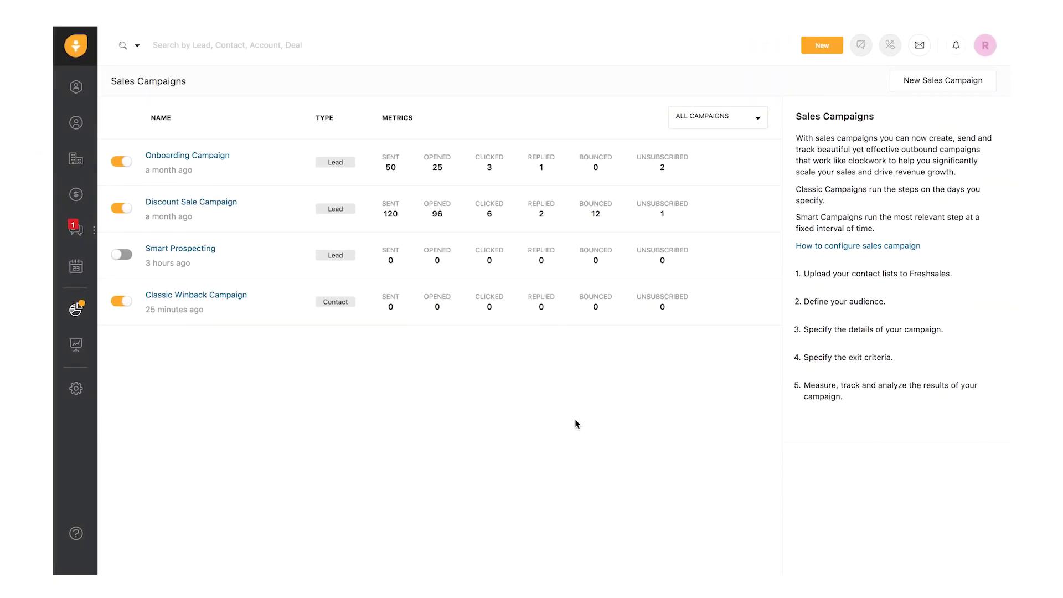